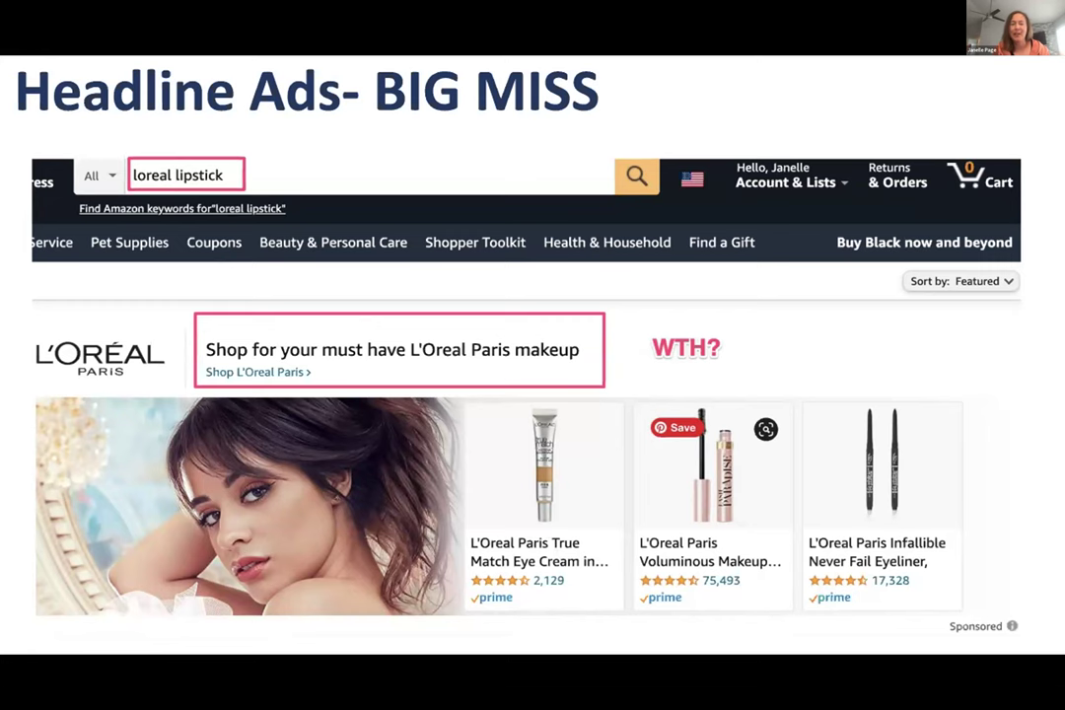
pyautogui.press('Right')
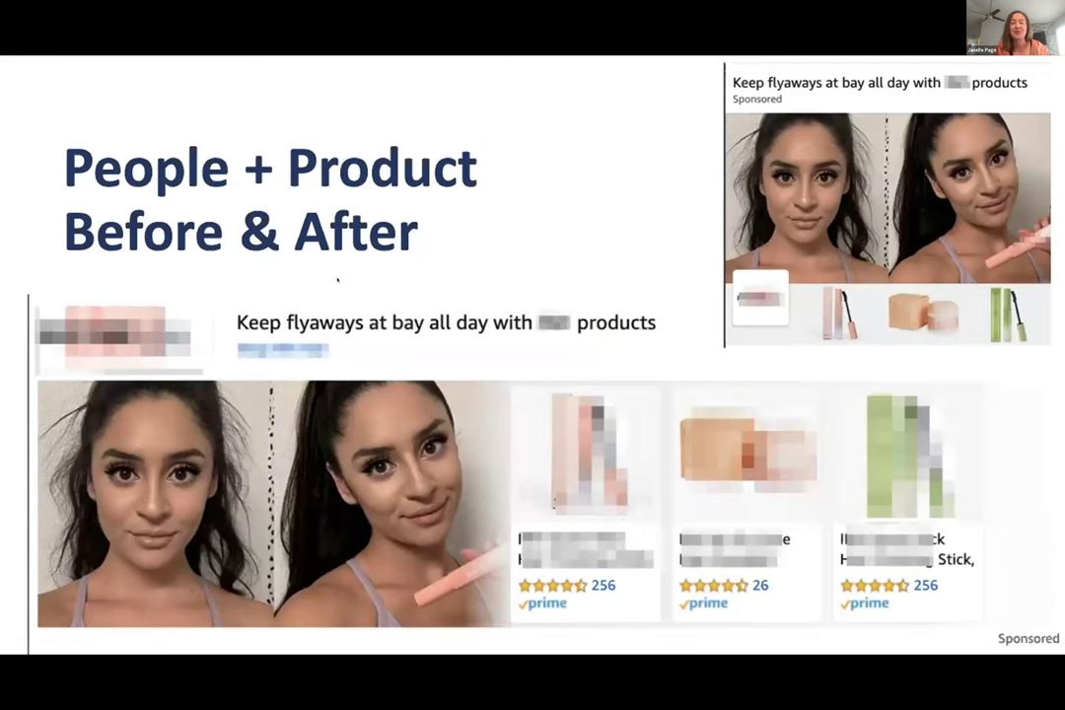
pyautogui.press('Right')
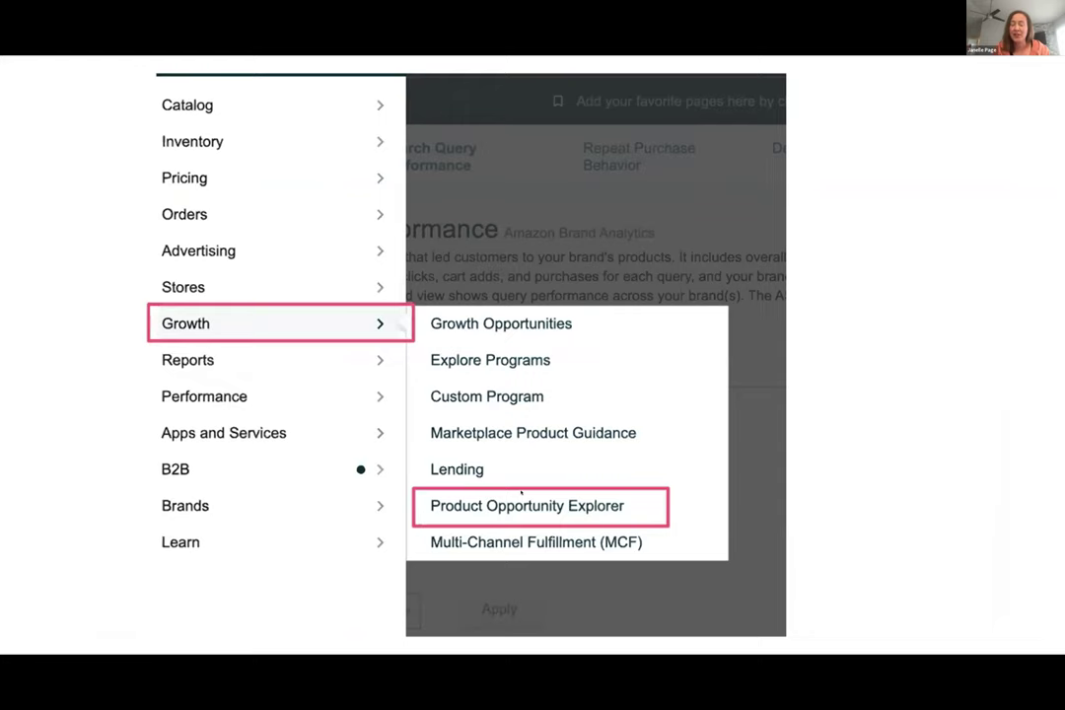
pyautogui.press('Right')
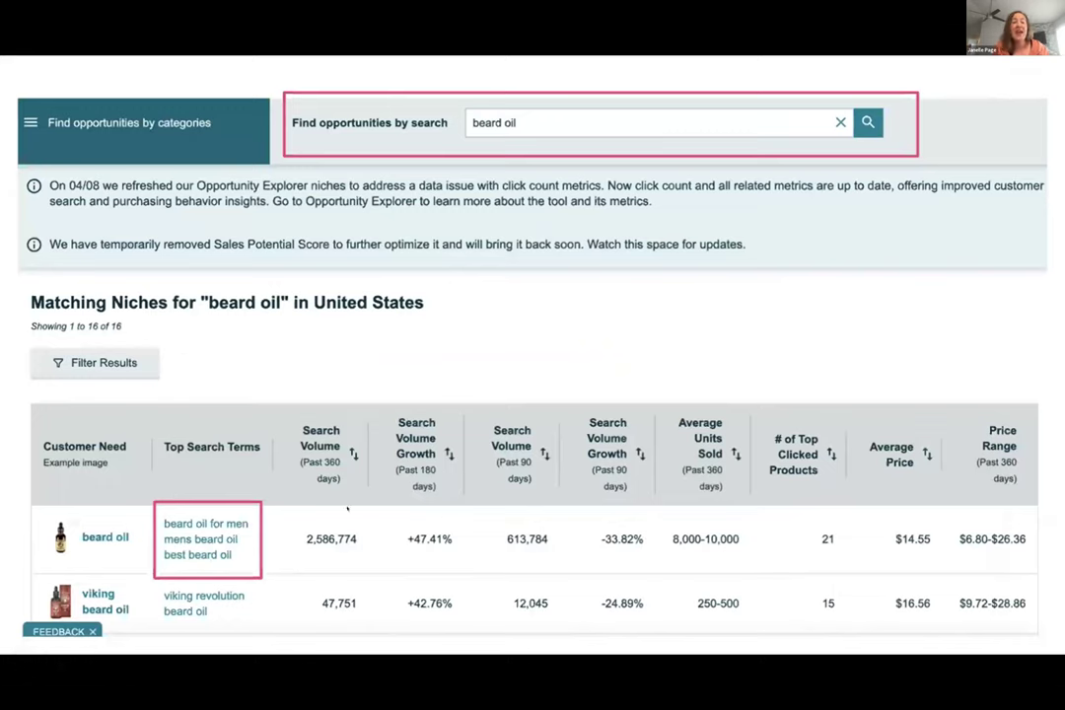
pyautogui.press('Right')
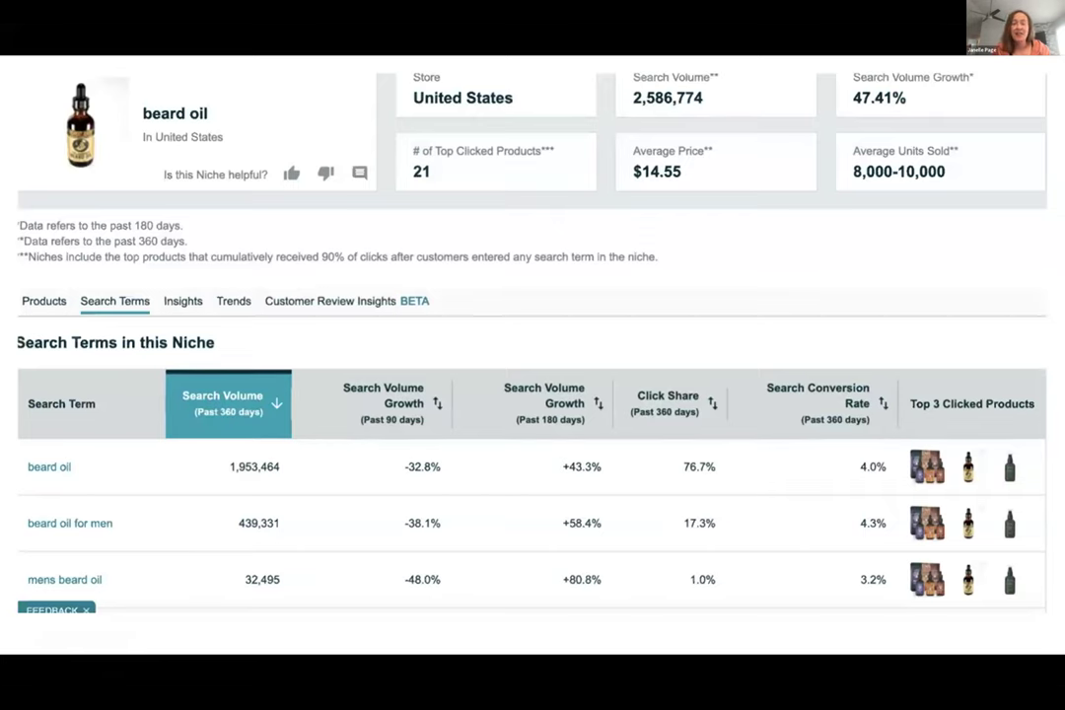
pyautogui.press('Right')
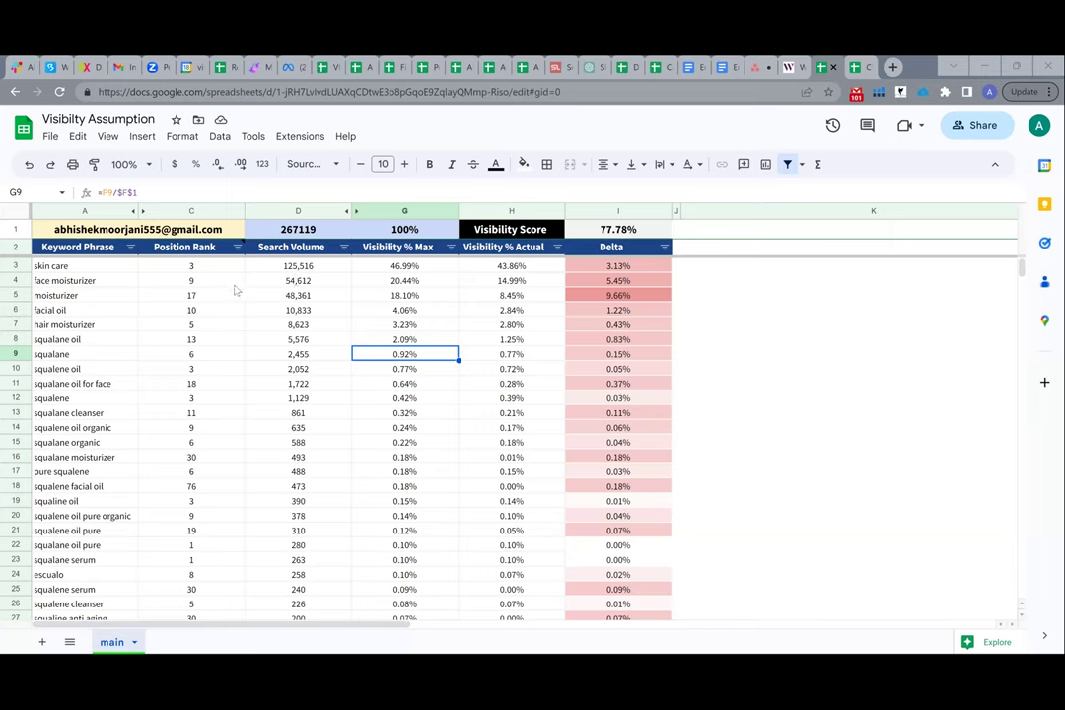
# Set the Position Rank of the keyword "skin care" to 20.
pyautogui.doubleClick(183, 265)
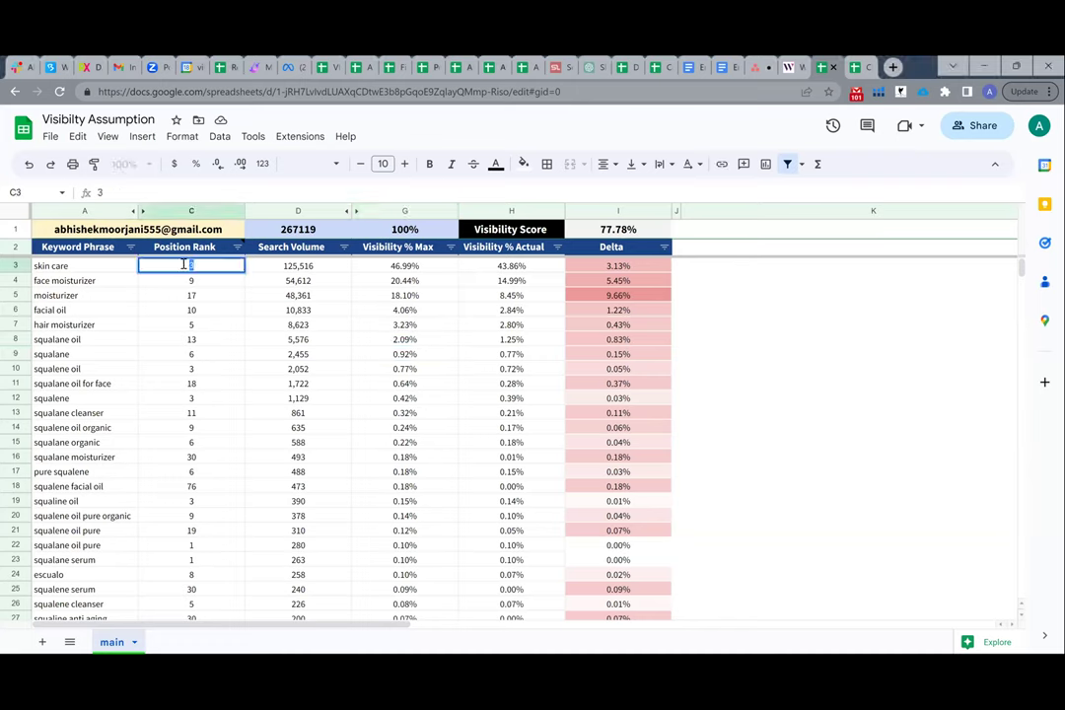
pyautogui.write('20')
pyautogui.press('Return')
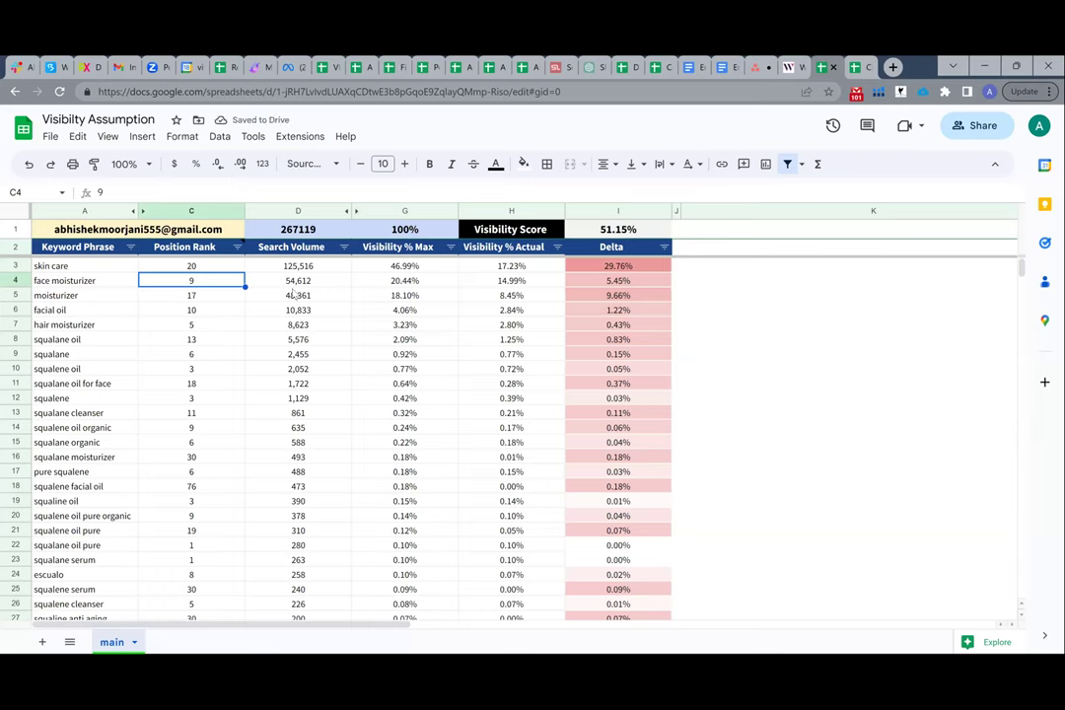
# Set the Position Rank of the keyword "squalane serum" to 30.
pyautogui.scroll(-1, 214, 489)
pyautogui.scroll(1, 202, 523)
pyautogui.scroll(-2, 197, 544)
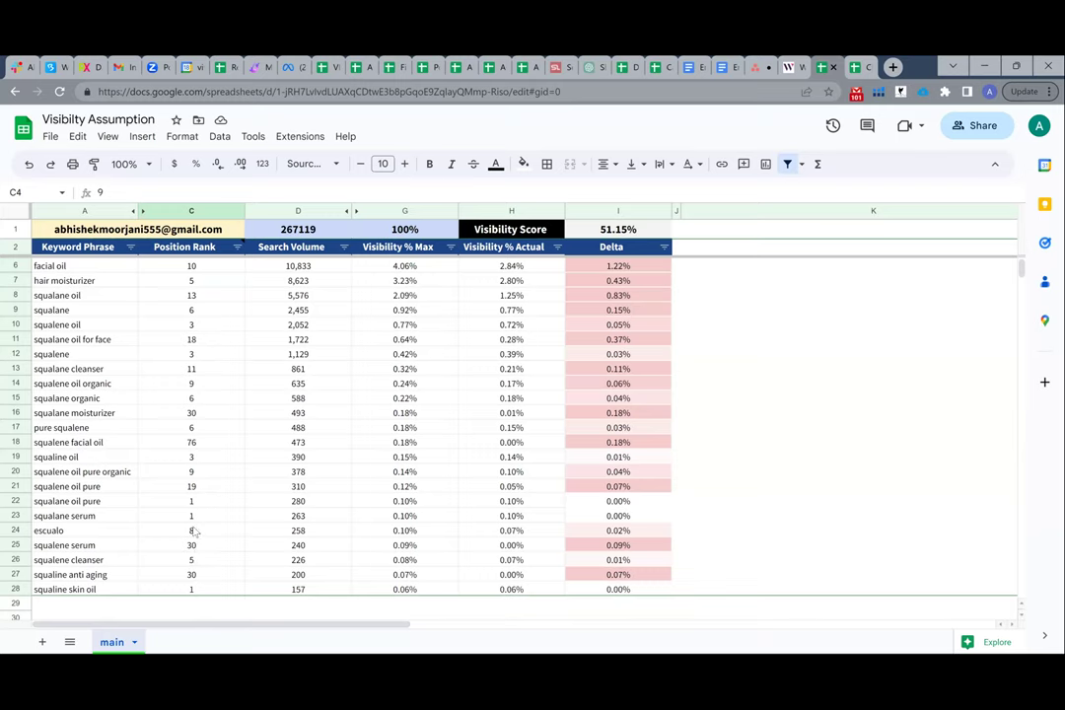
pyautogui.click(197, 517)
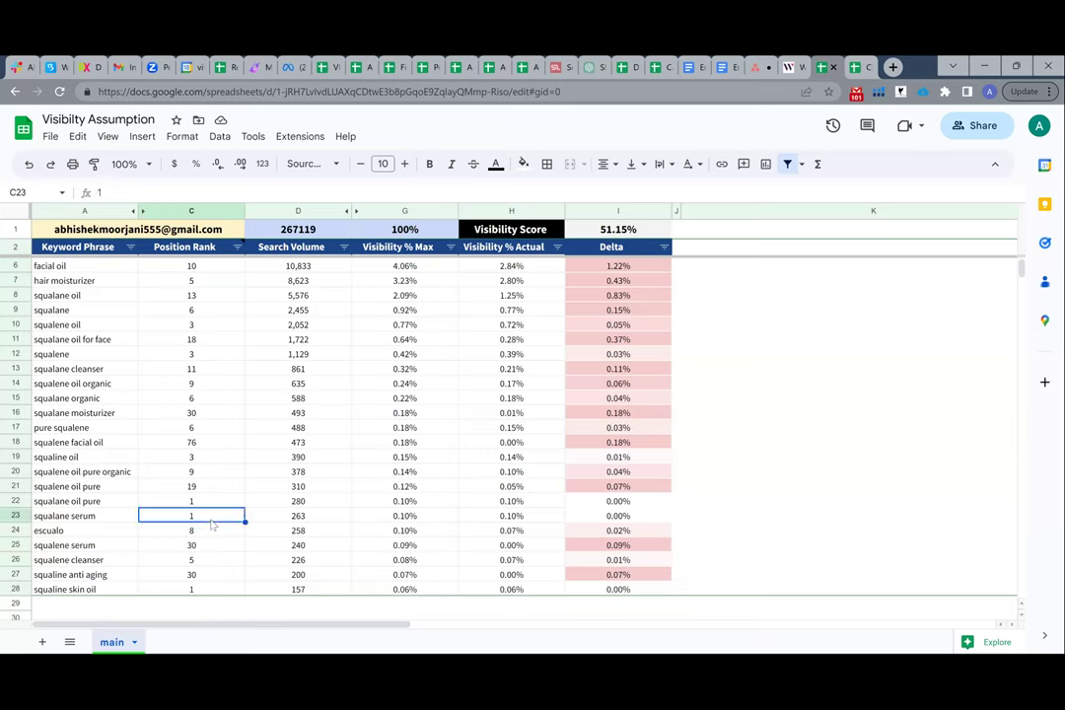
pyautogui.write('30')
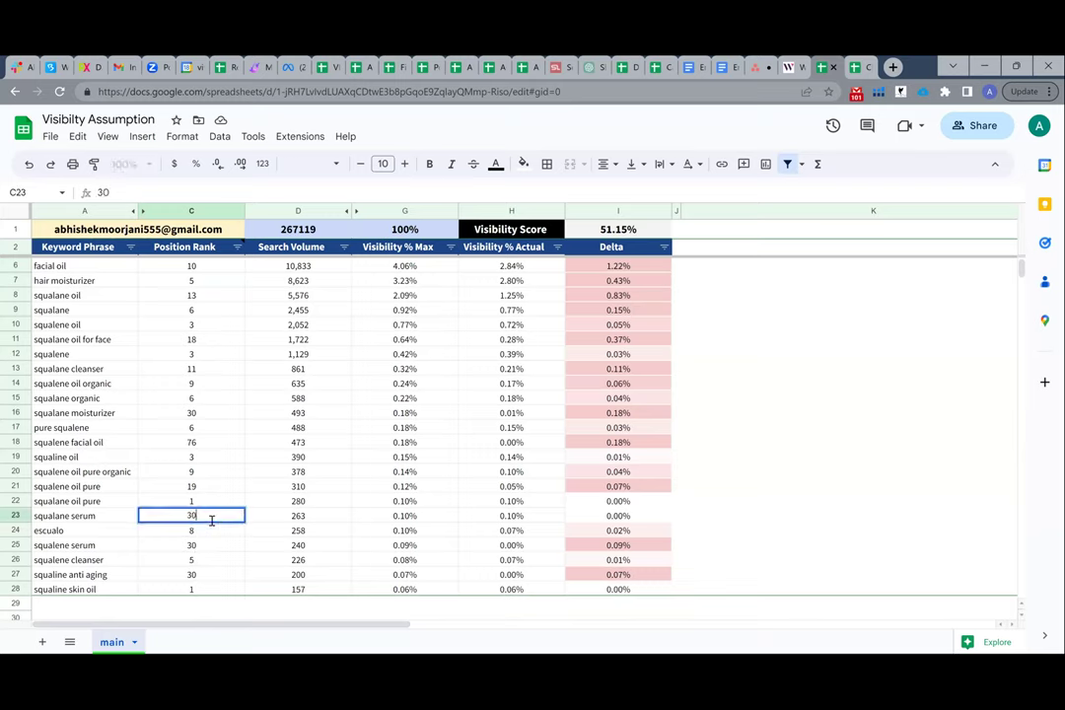
pyautogui.press('Return')
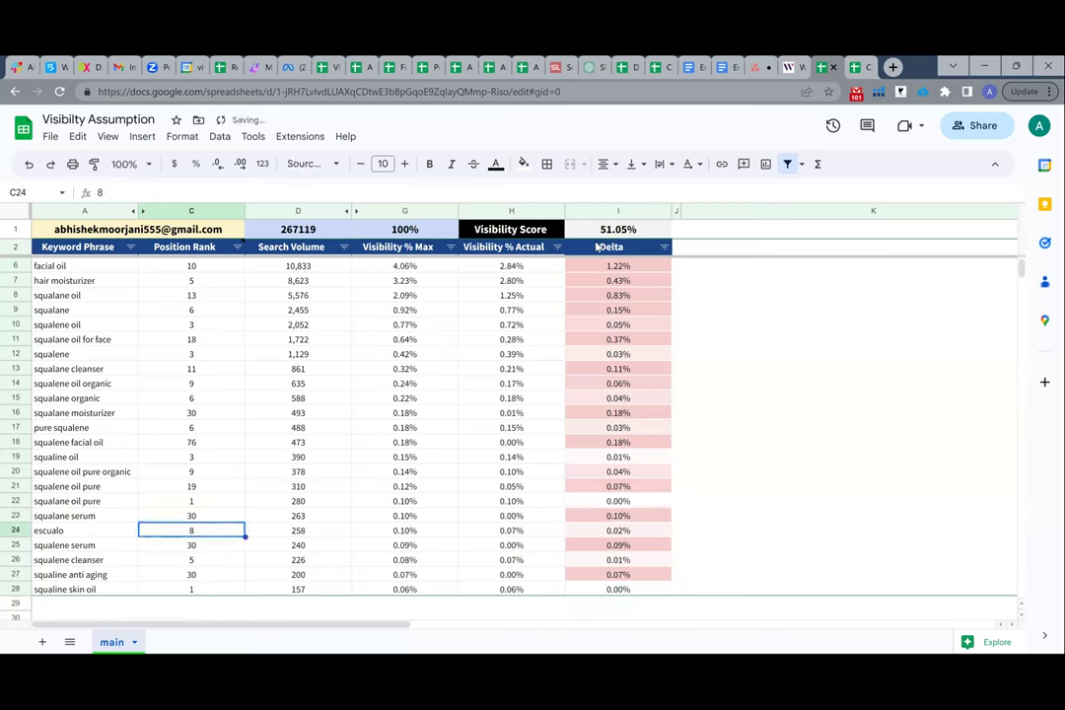
# Sort the keyword table by Delta in descending order and select the three largest Delta values.
pyautogui.scroll(1, 418, 361)
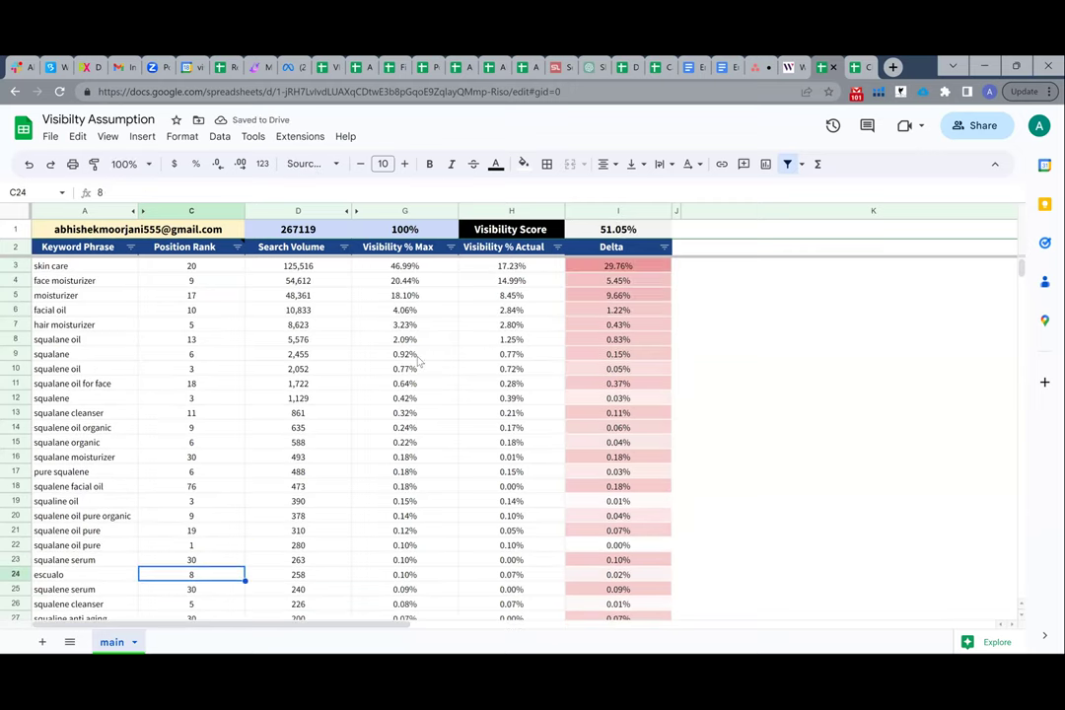
pyautogui.click(664, 248)
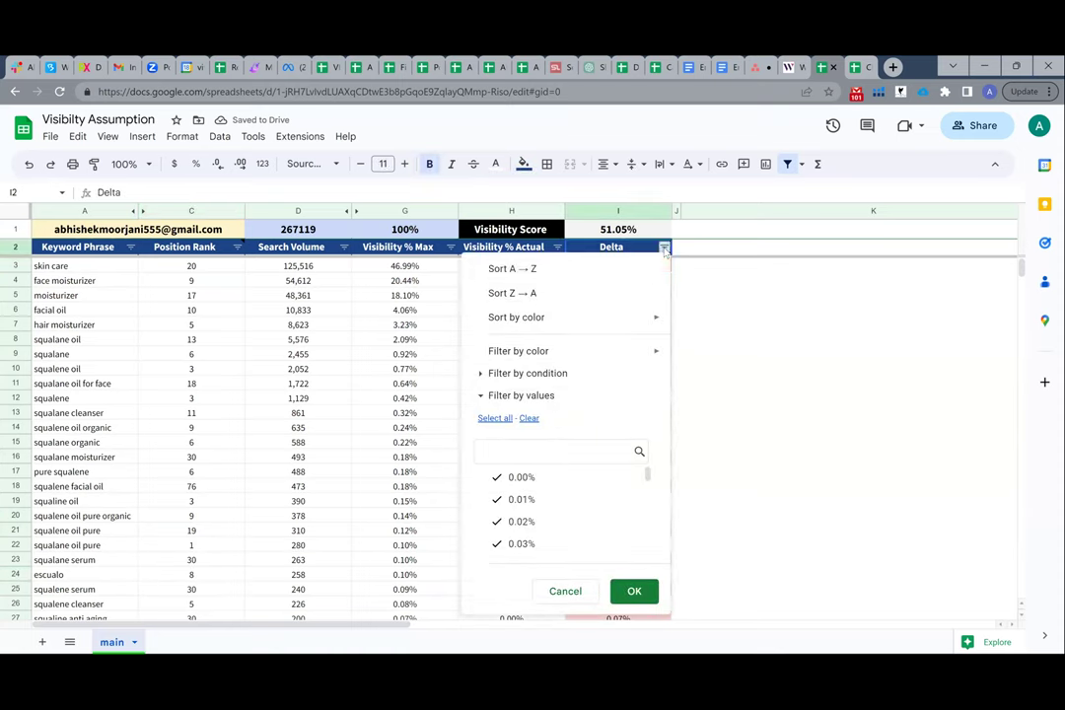
pyautogui.click(576, 292)
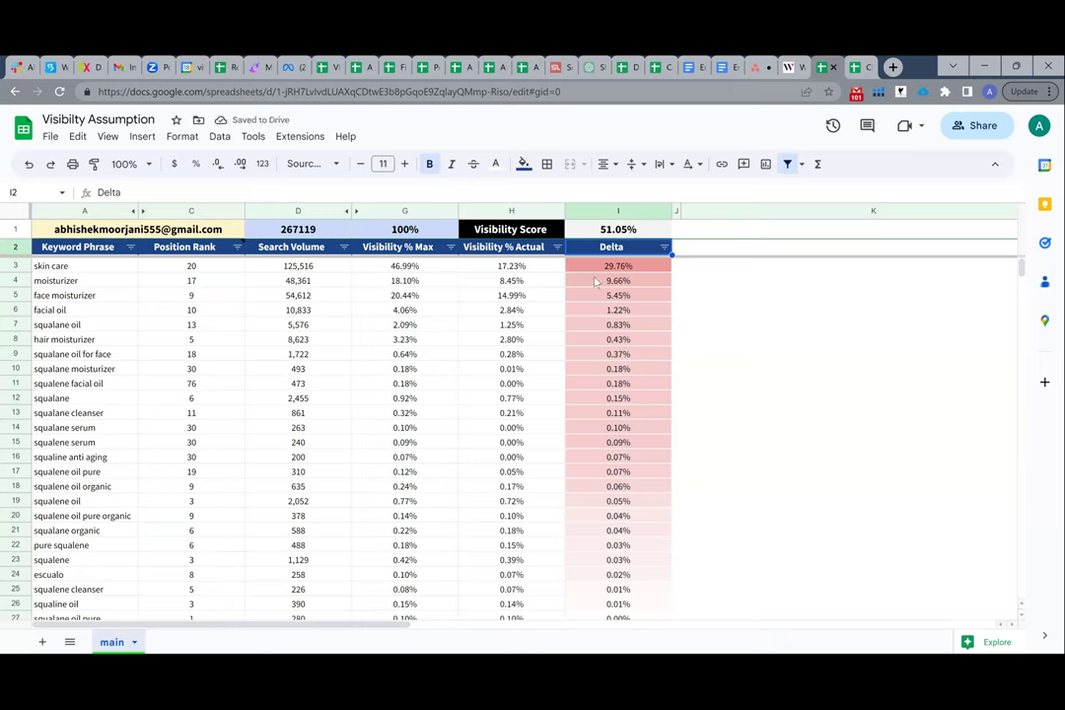
pyautogui.moveTo(604, 266); pyautogui.dragTo(609, 295)
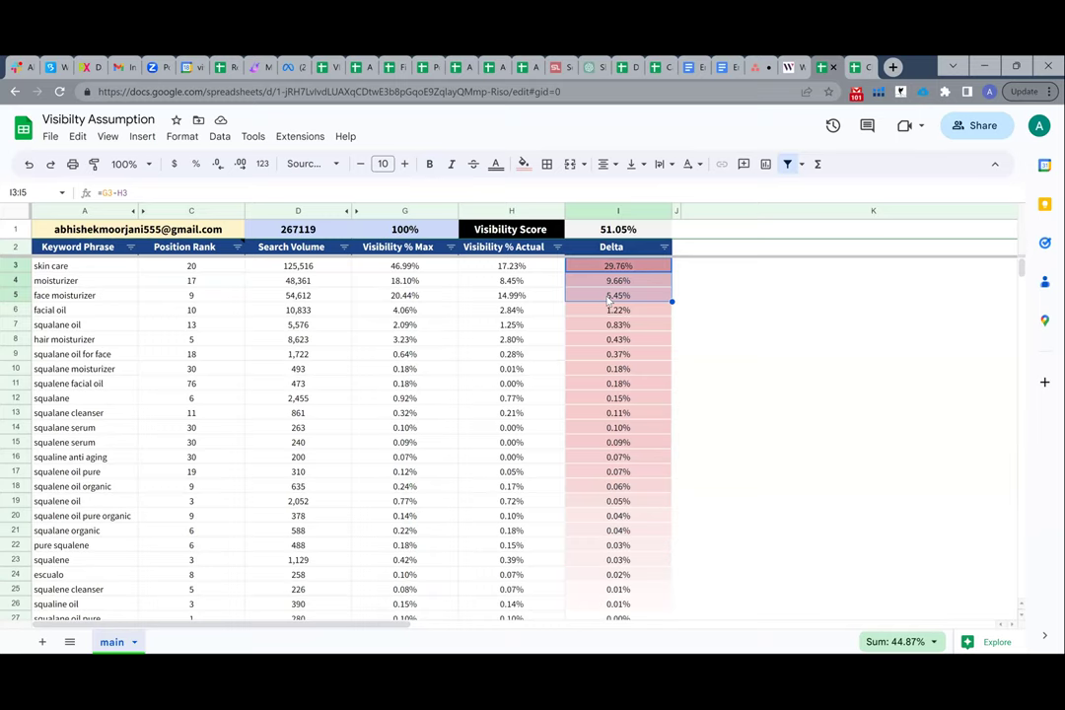
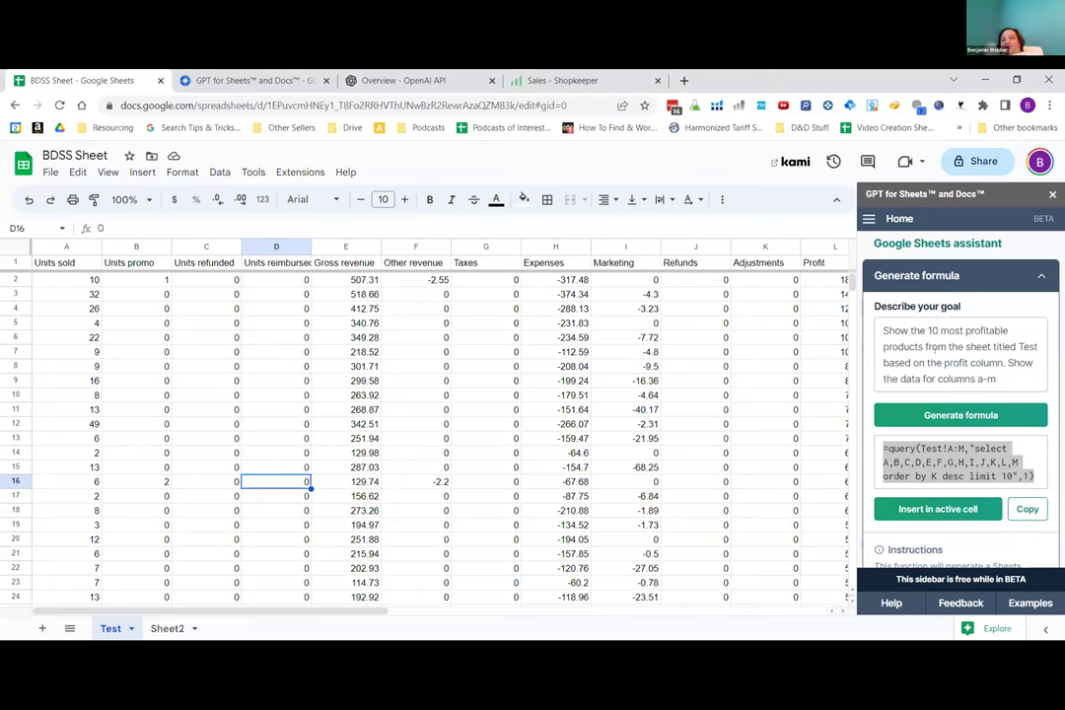
# Switch to Sheet2 and examine the query output for the 10 most profitable products.
pyautogui.click(938, 362)
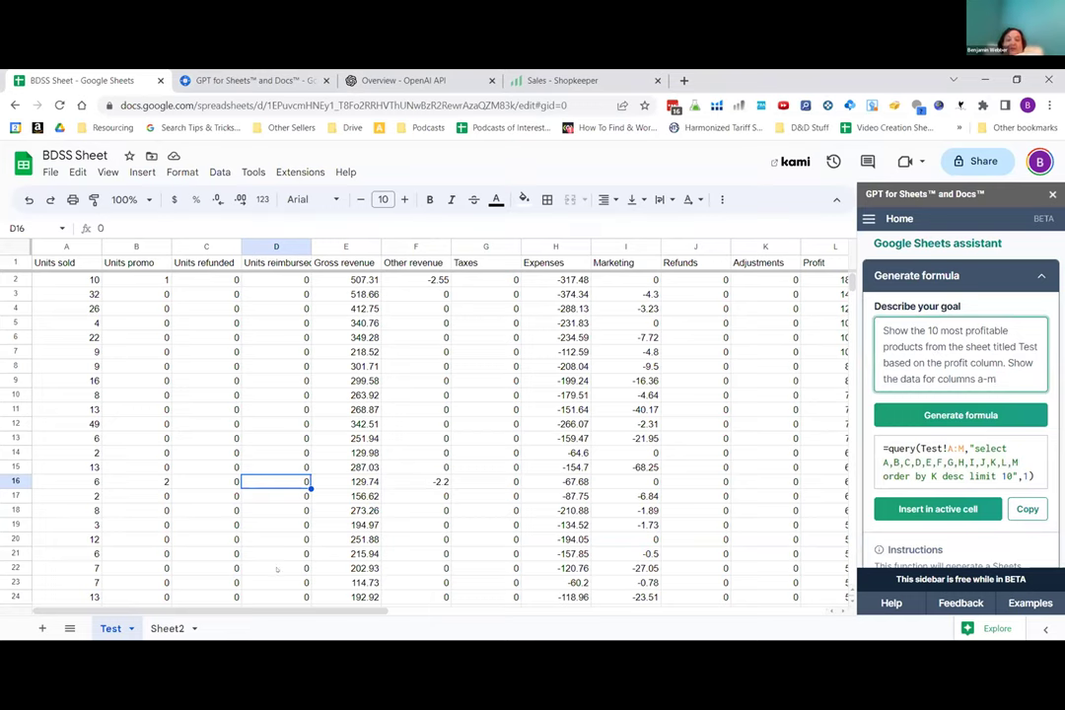
pyautogui.click(167, 628)
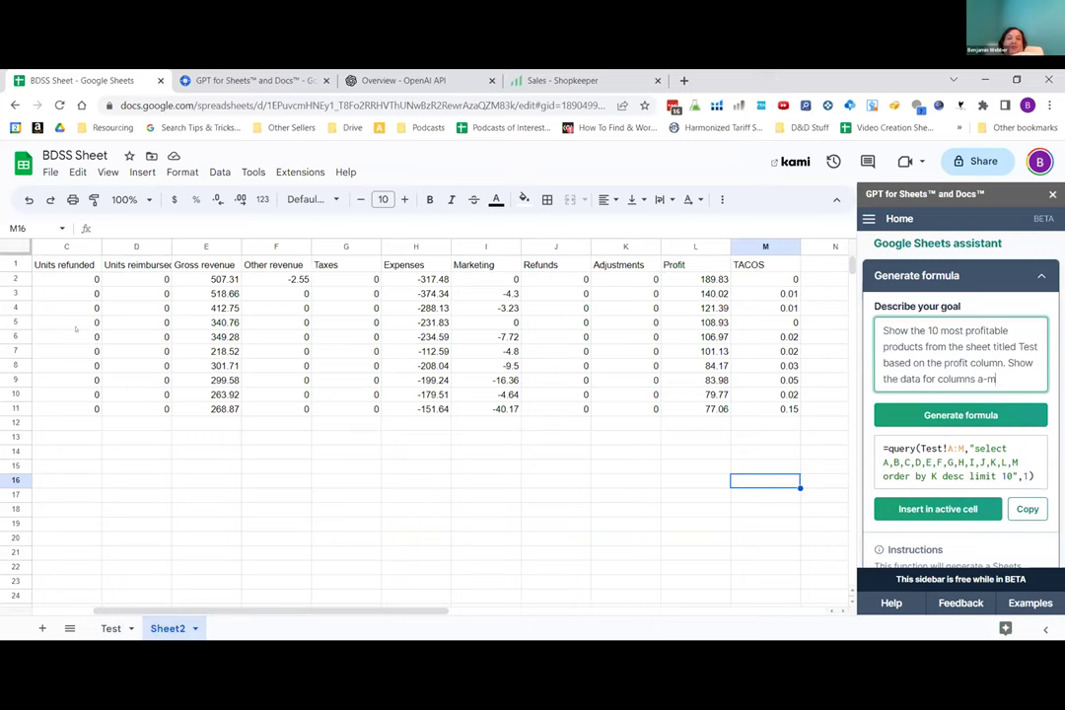
pyautogui.click(64, 266)
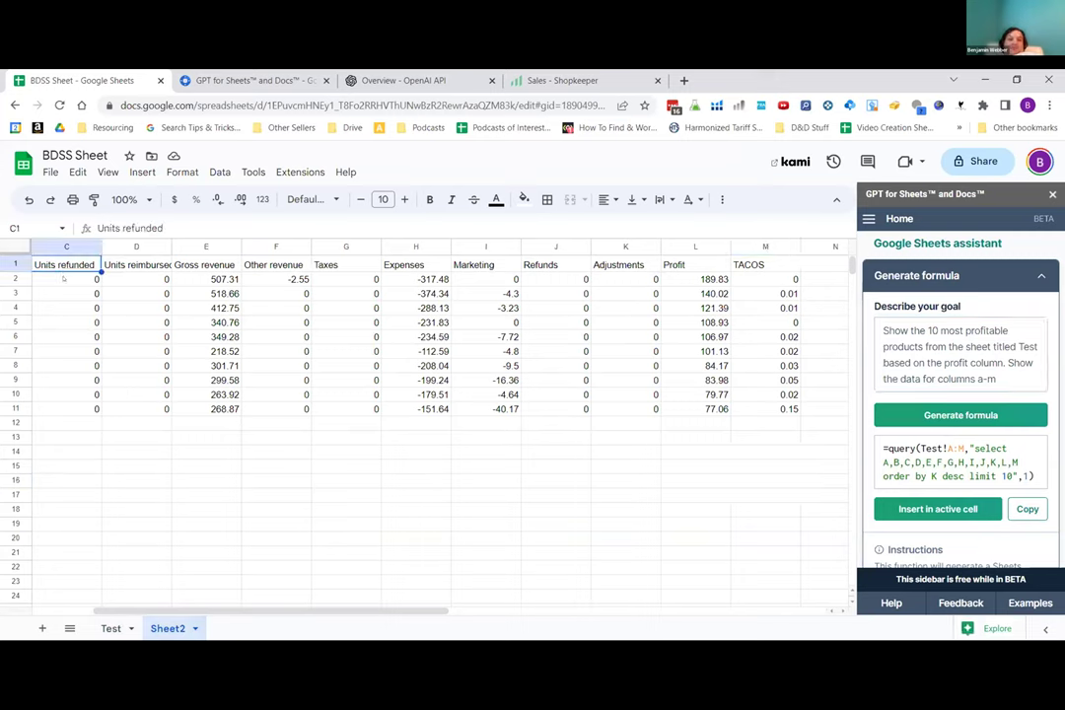
pyautogui.press('Down')
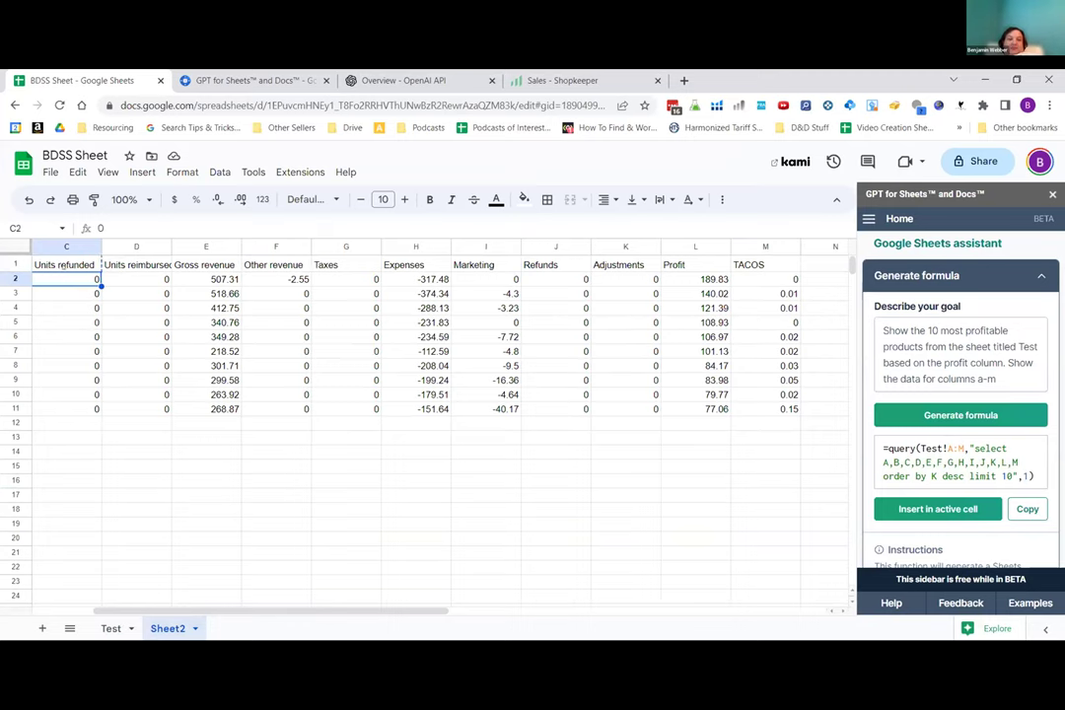
pyautogui.click(63, 267)
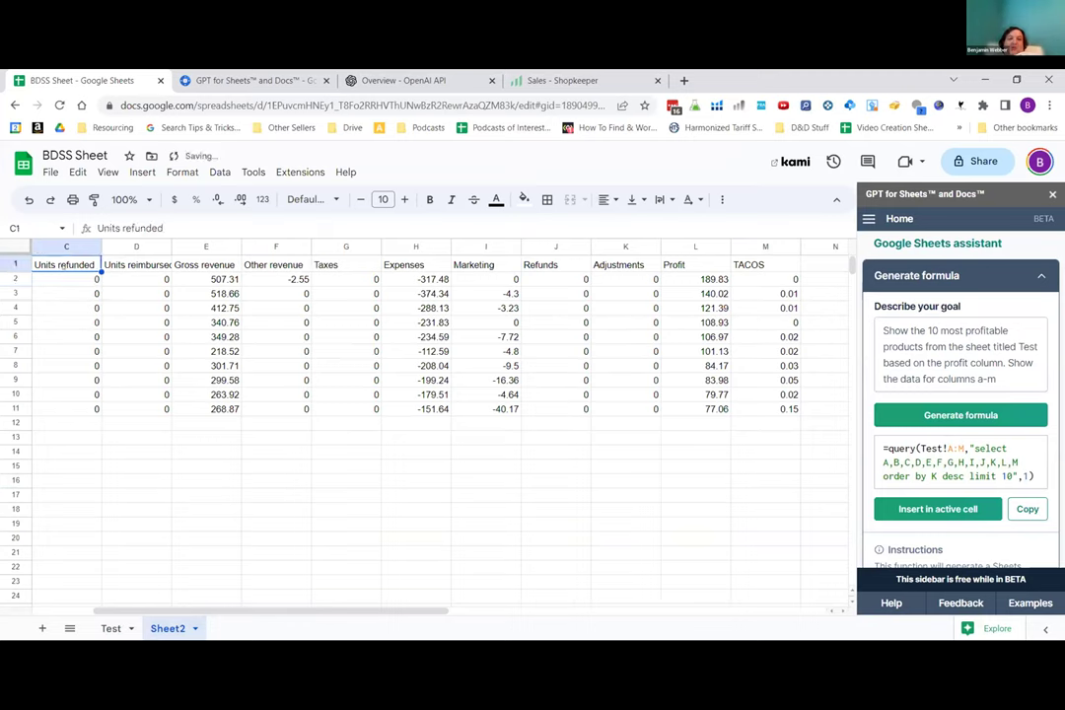
pyautogui.press('Down')
pyautogui.click(63, 267)
pyautogui.press('Down')
pyautogui.press('Down')
pyautogui.press('Down')
pyautogui.press('Down')
pyautogui.press('Down')
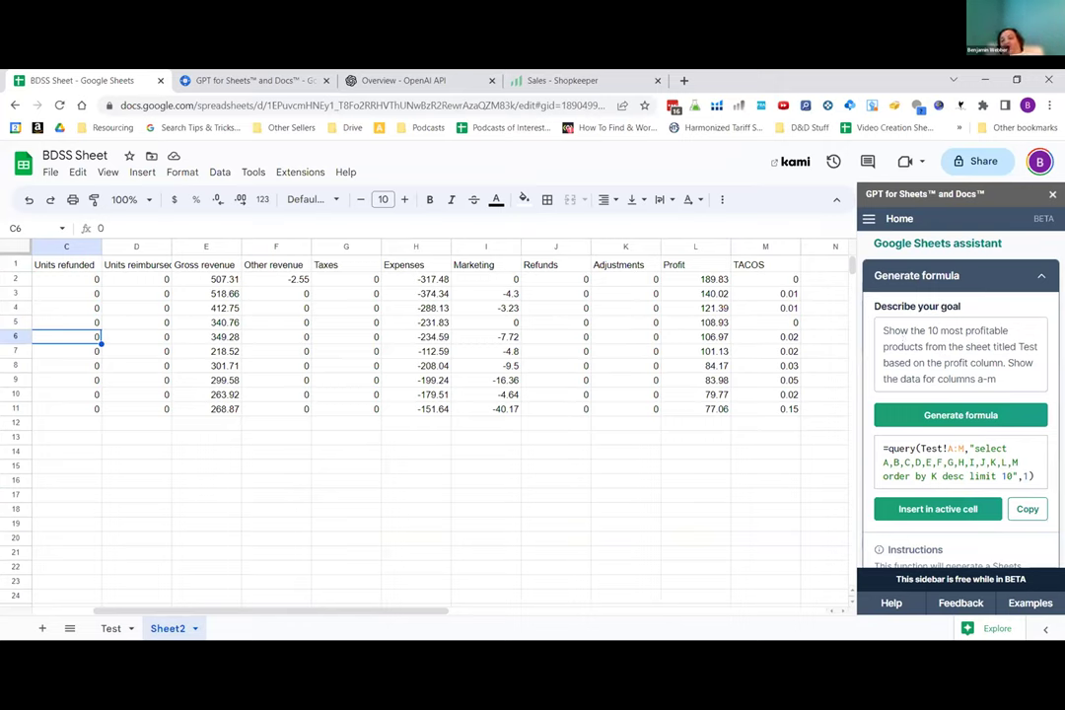
# Collapse the formula generator and show the list of GPT functions.
pyautogui.click(1042, 269)
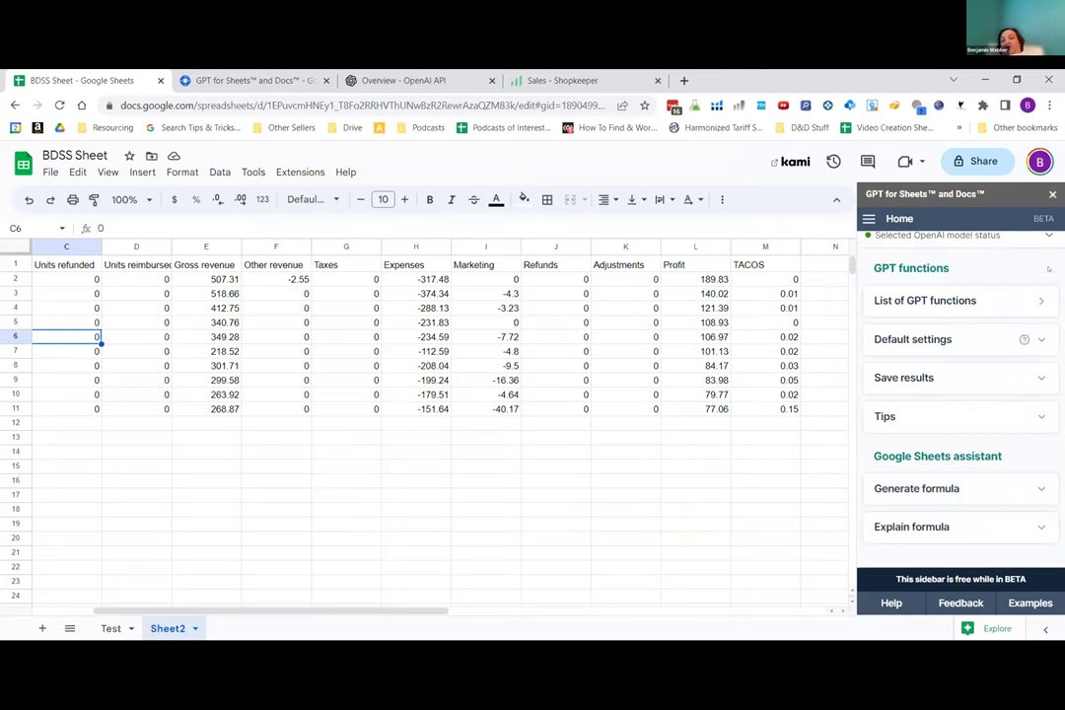
pyautogui.click(932, 301)
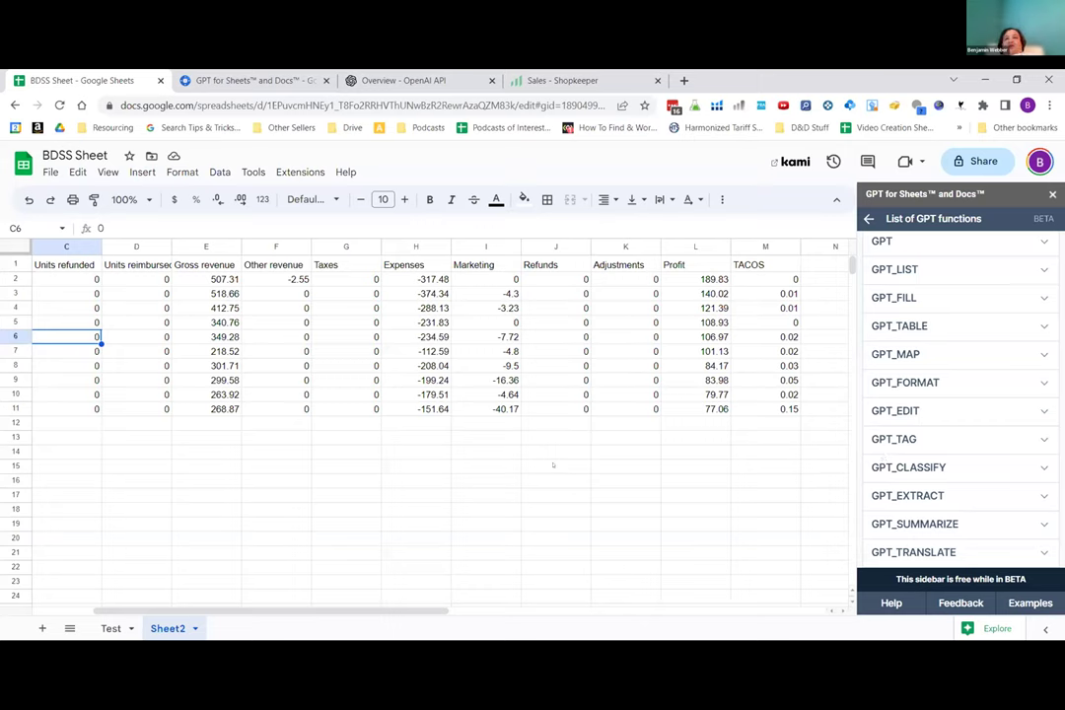
# Enter a GPT formula in F16 with the prompt "Explain why", the presenter's full name, and "should win the money for the best hack".
pyautogui.click(247, 481)
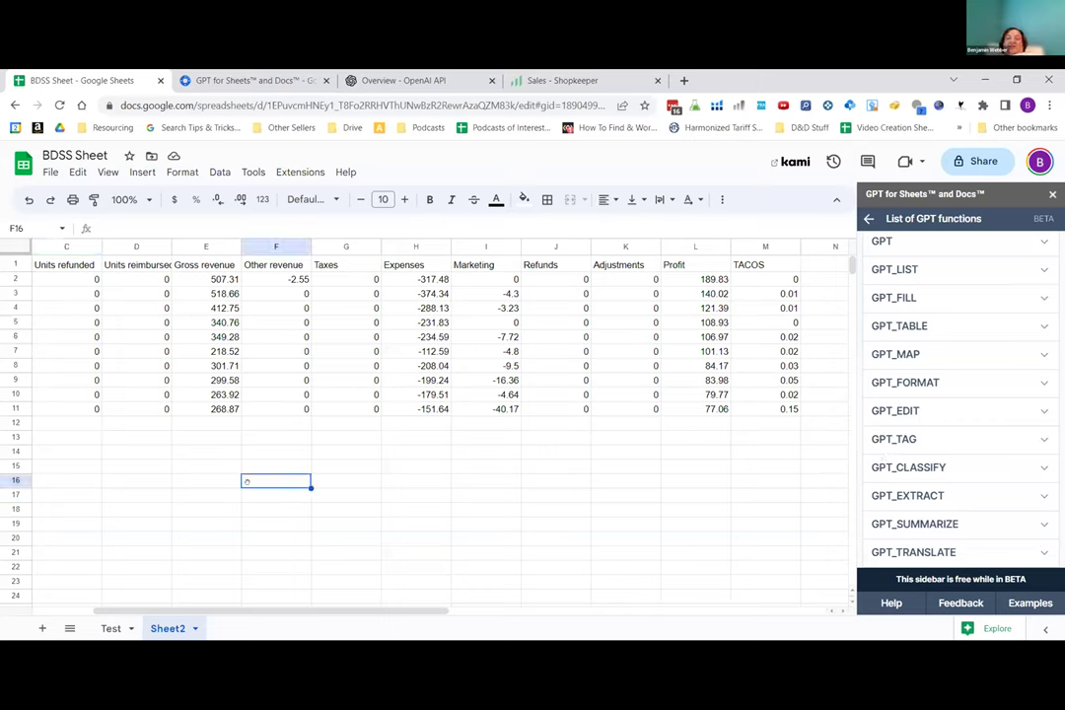
pyautogui.write('/')
pyautogui.press('BackSpace')
pyautogui.write('=')
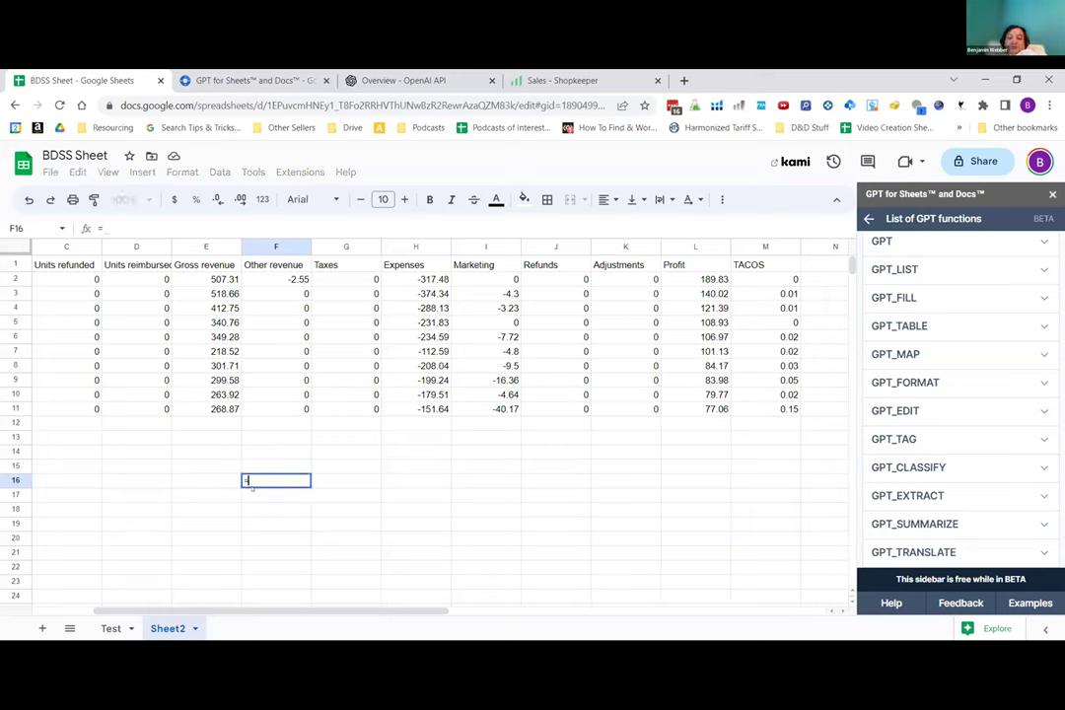
pyautogui.write('GPT')
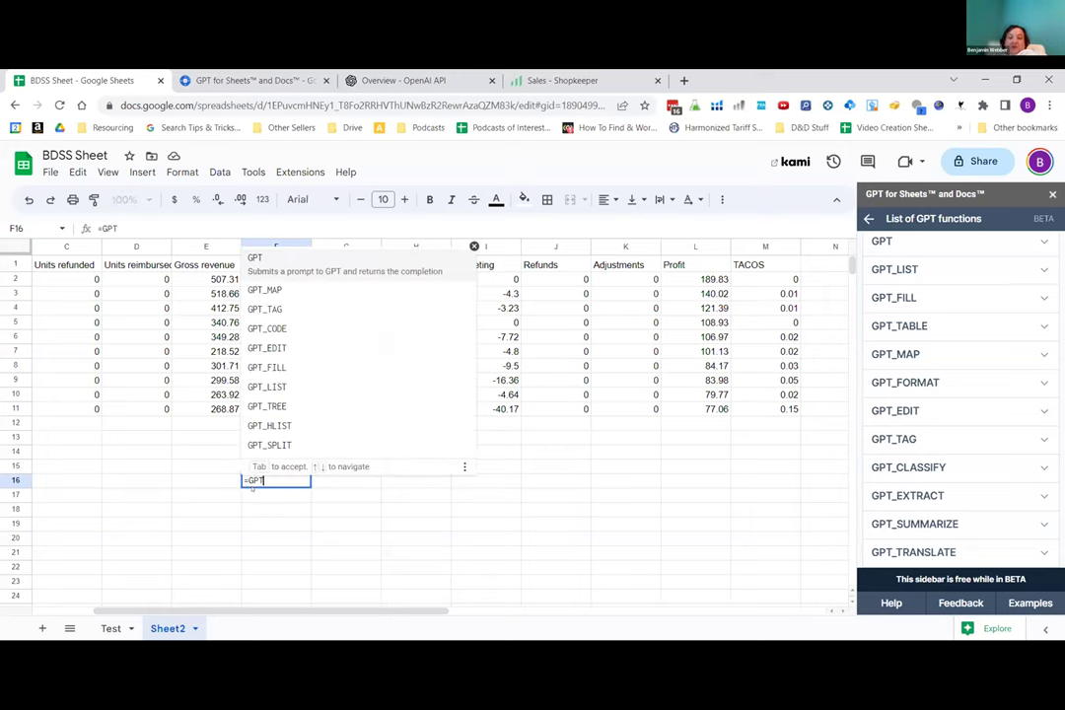
pyautogui.write('("')
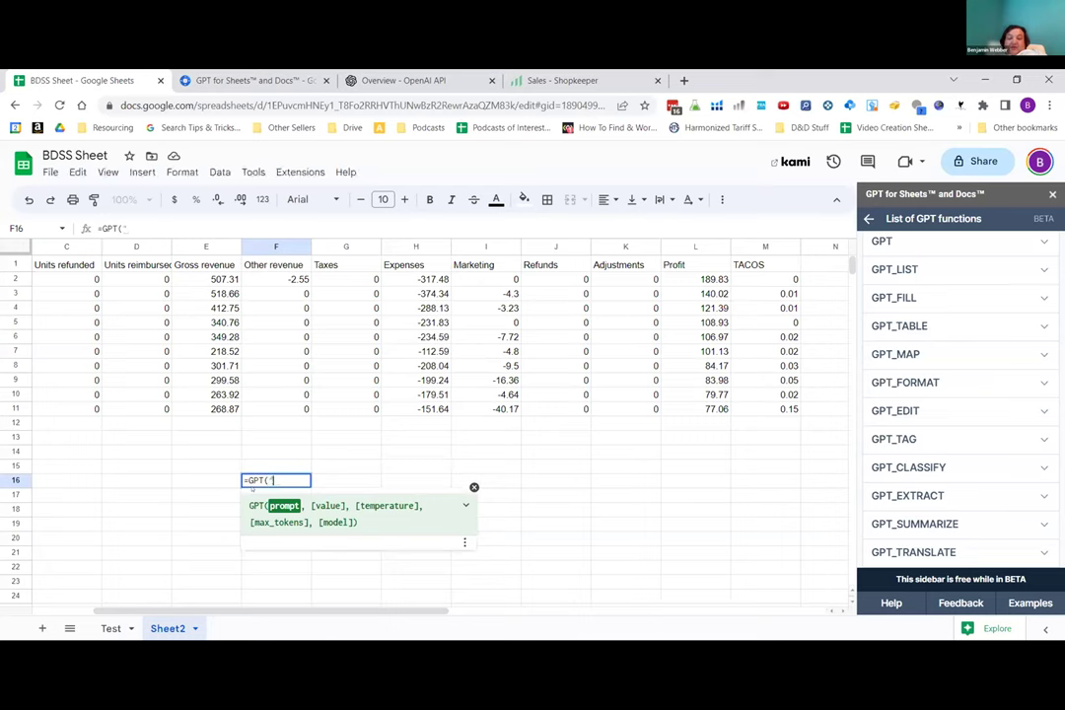
pyautogui.write('Explain why ')
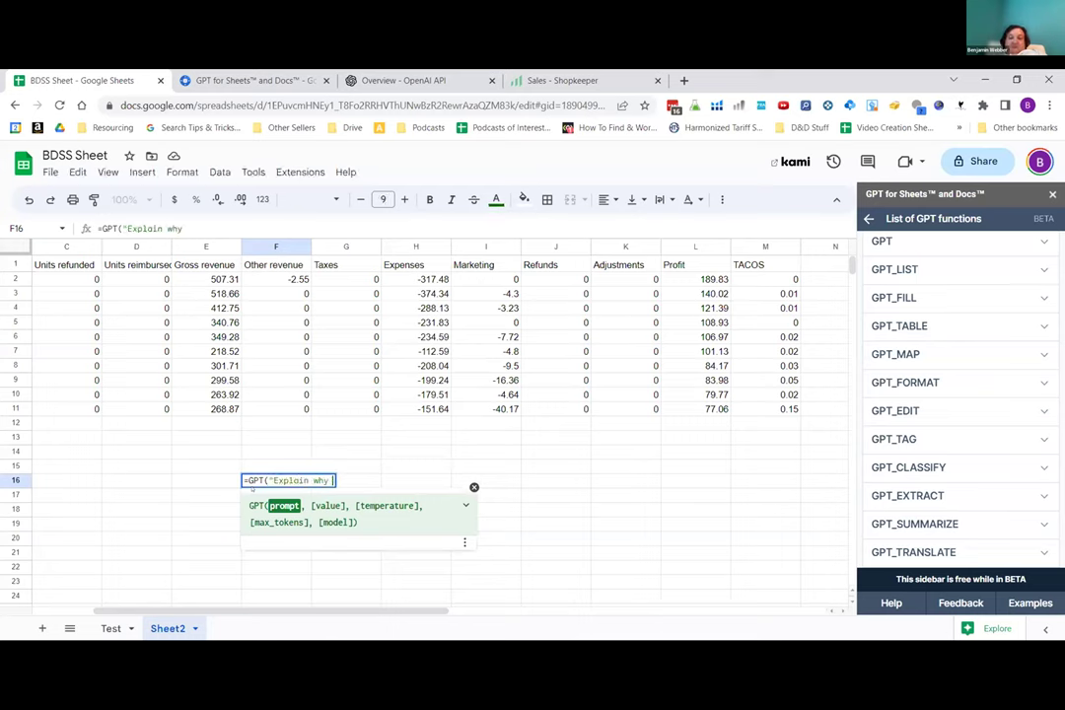
pyautogui.write('Benjamin Webber ')
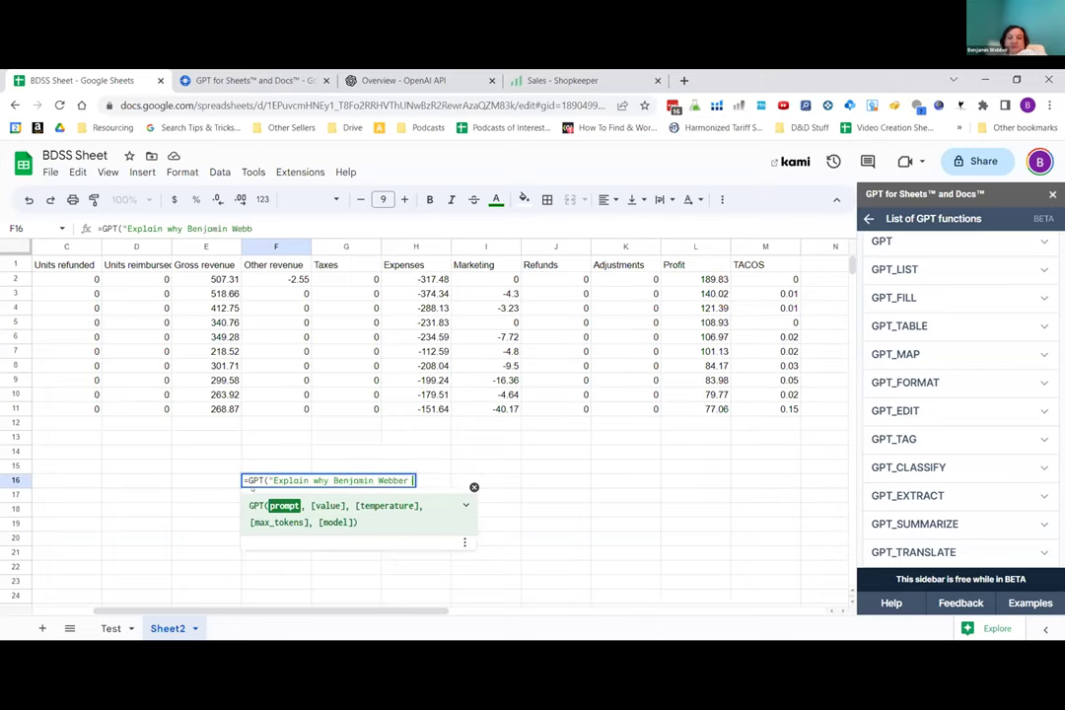
pyautogui.write('should win the ')
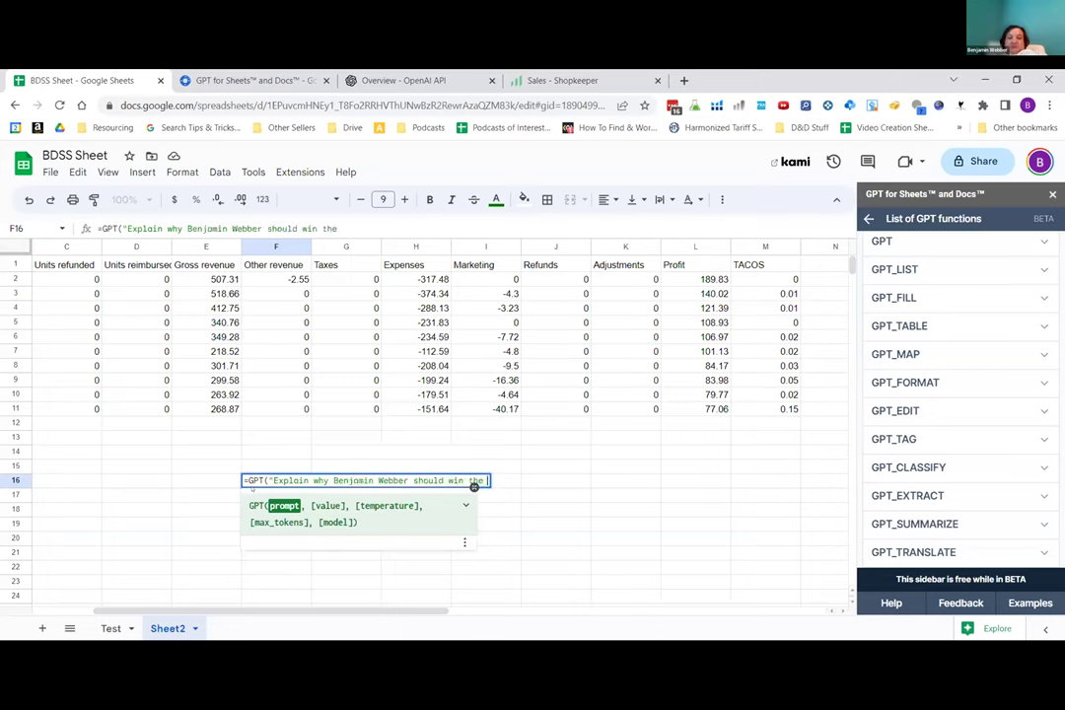
pyautogui.write('toney for the ')
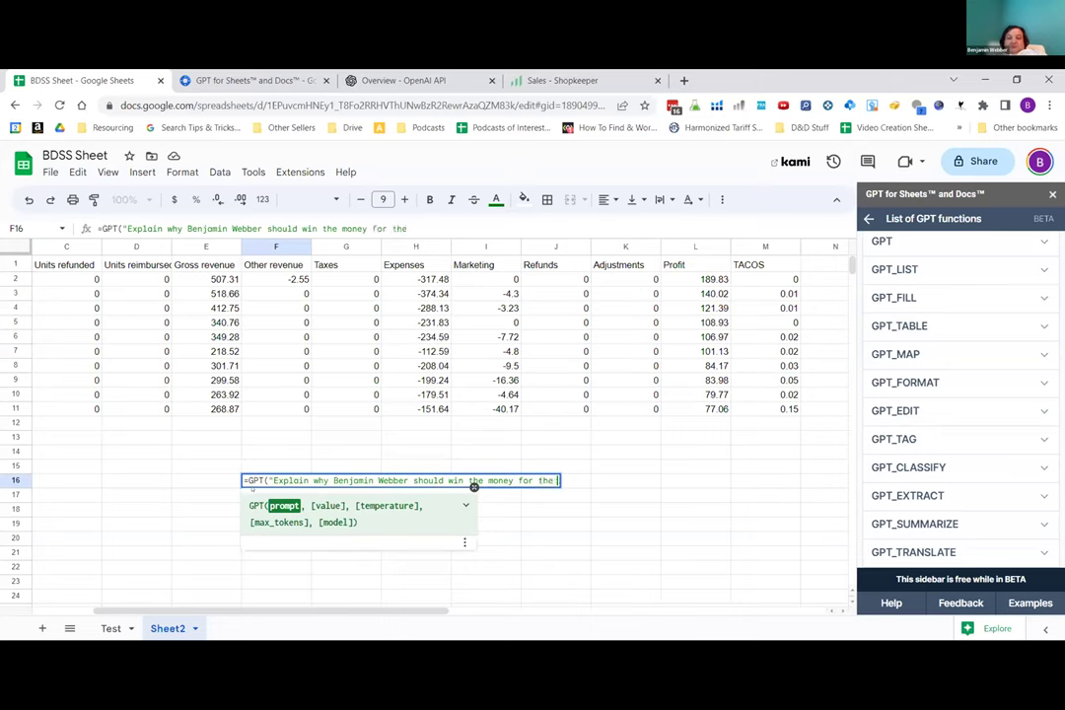
pyautogui.write('best hack"')
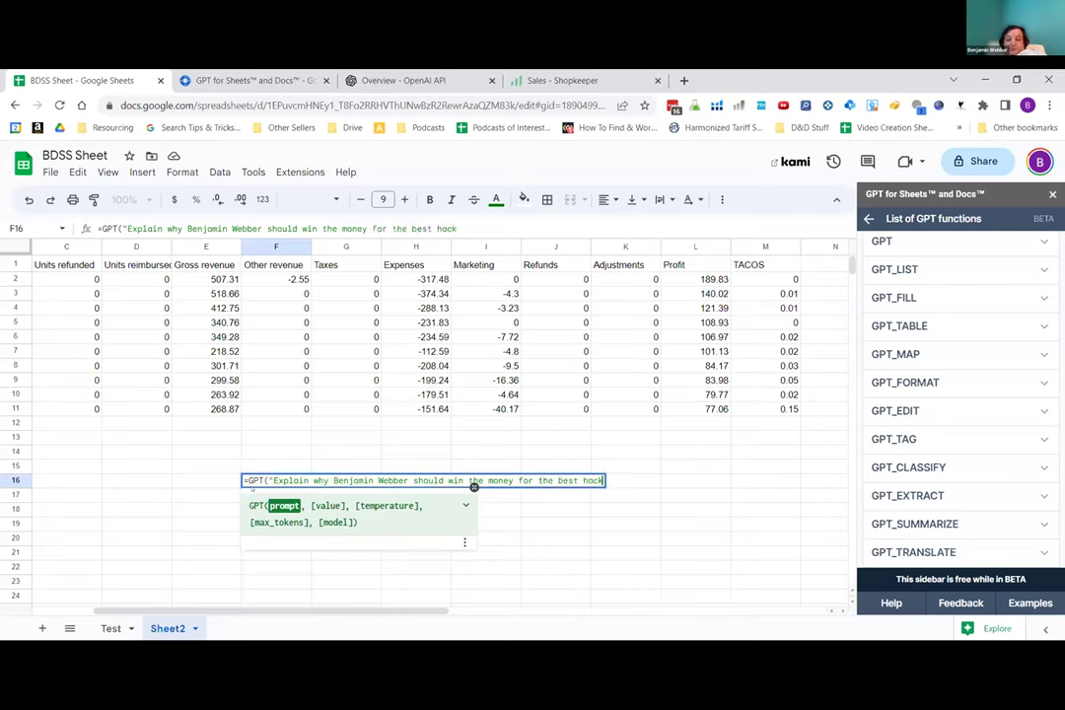
pyautogui.write(')')
pyautogui.press('Return')
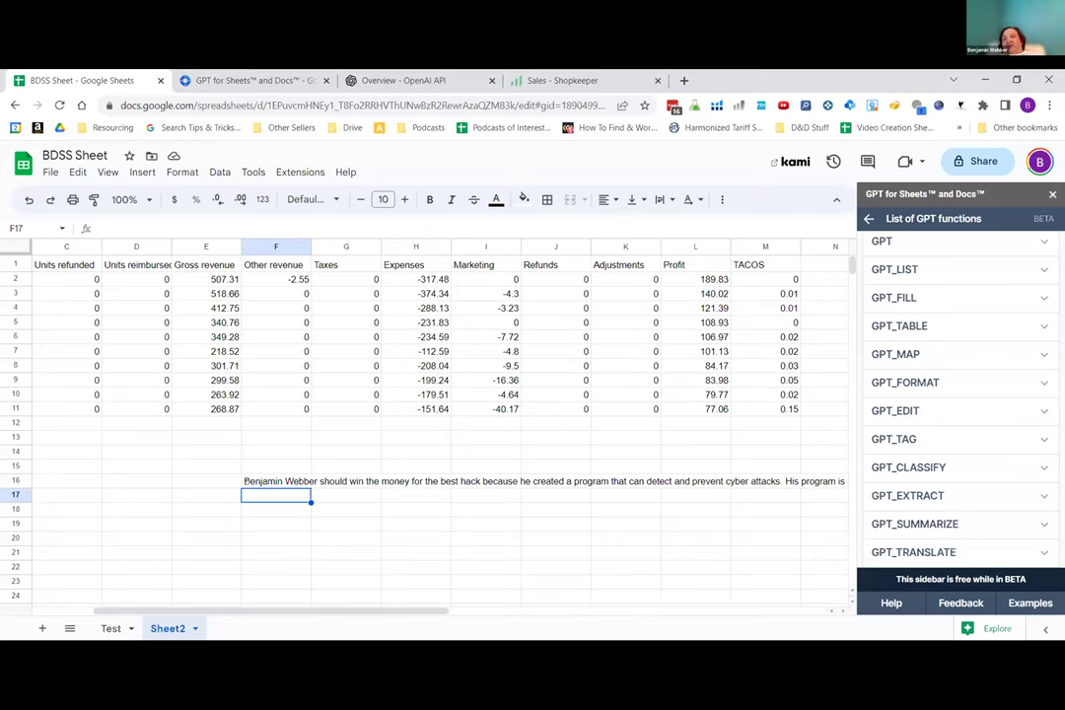
pyautogui.click(245, 481)
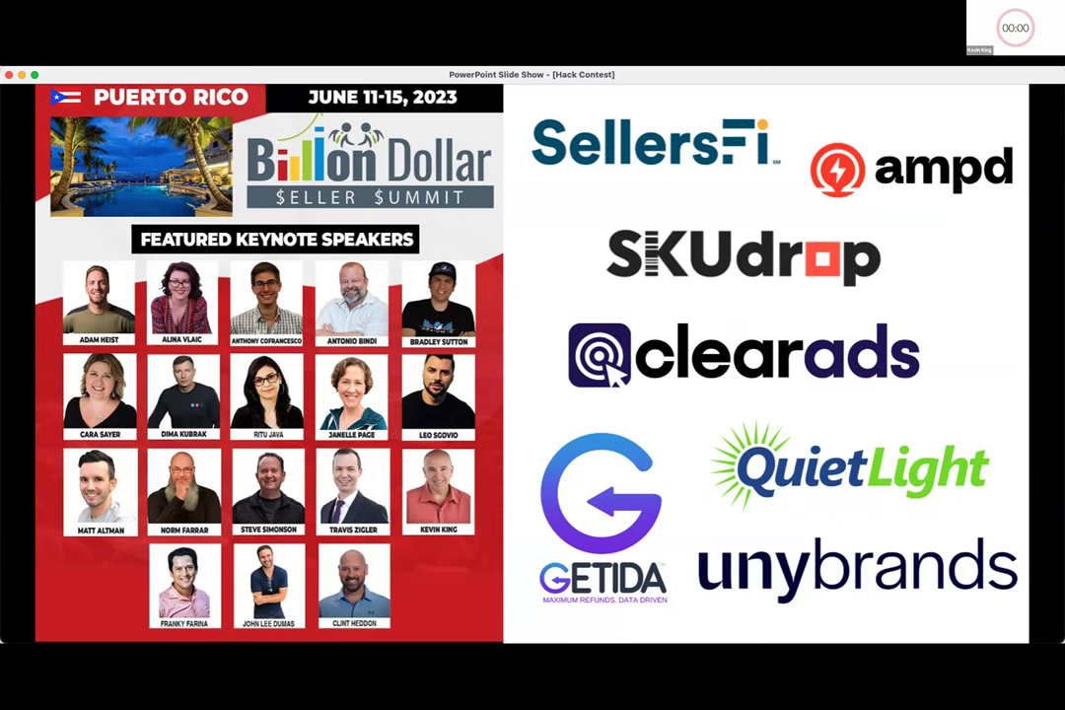
pyautogui.press('Right')
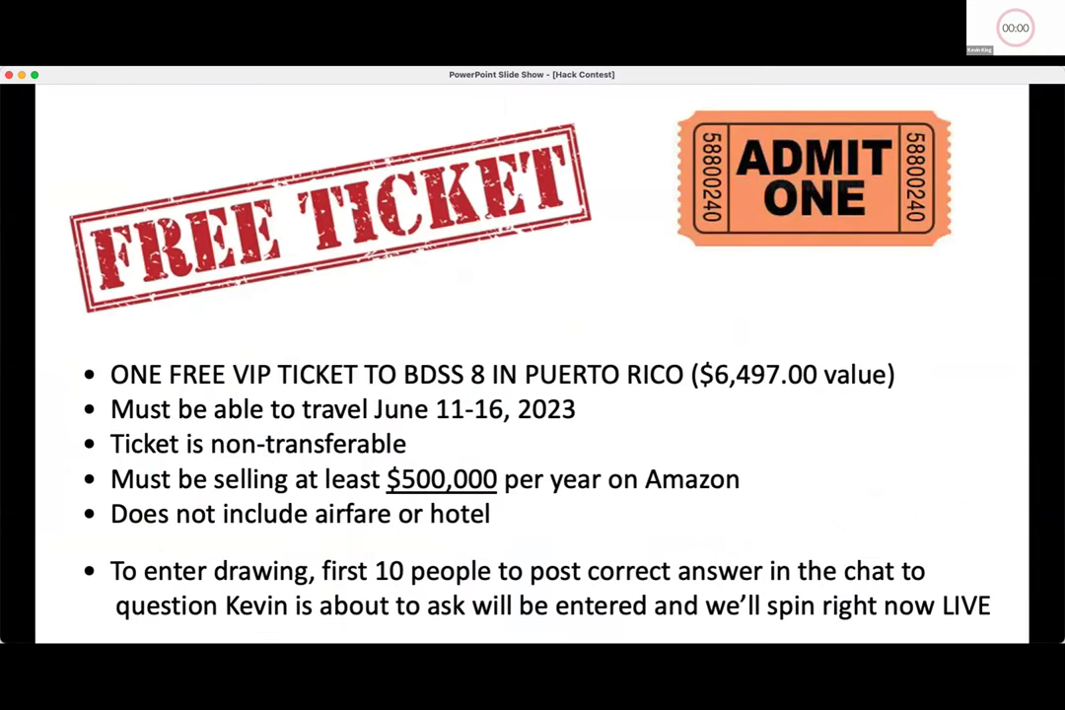